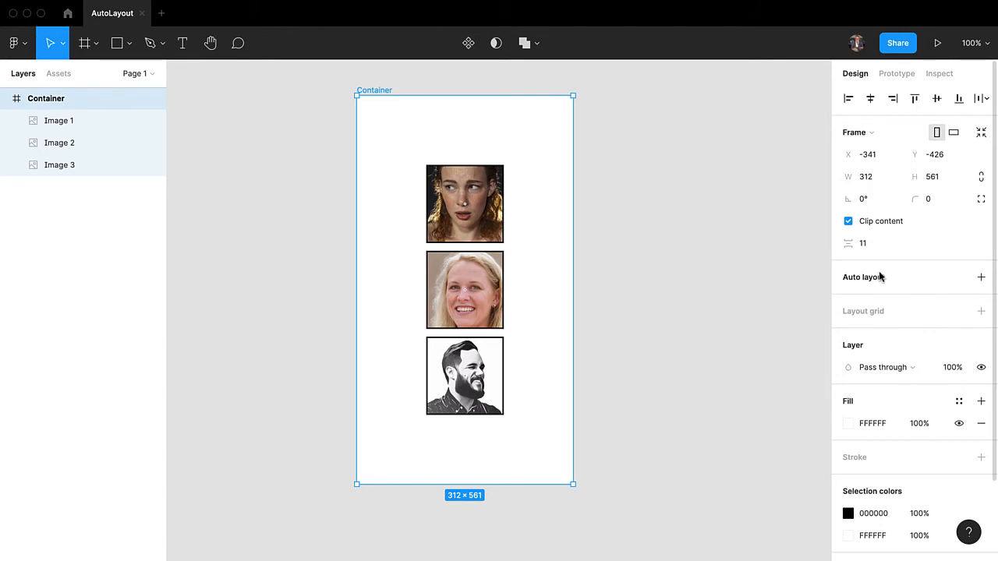
Add auto layout to the Container frame.
click(981, 279)
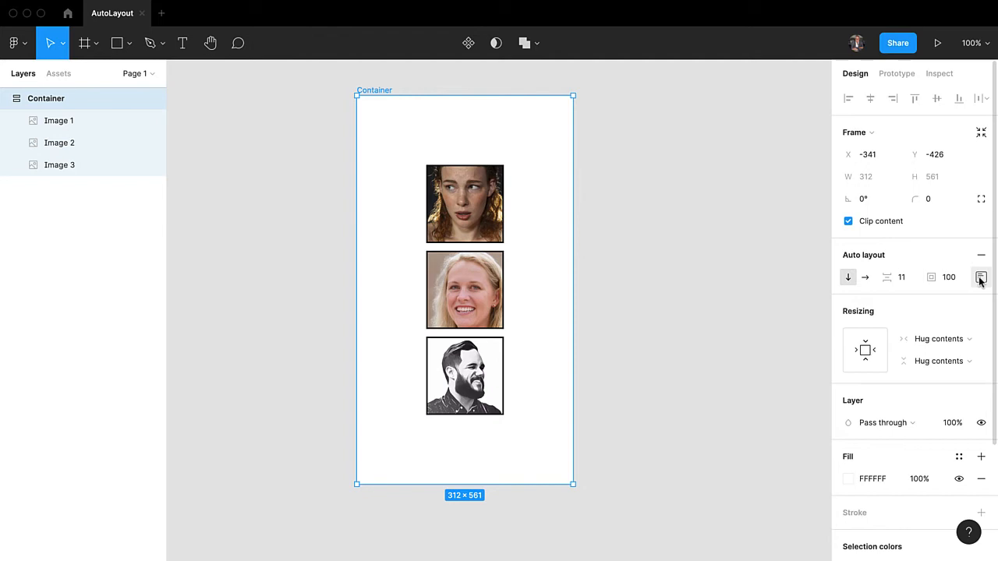
Check which auto layout commands are offered for the Container frame and for Image 3, and reselect the Container.
right_click(465, 221)
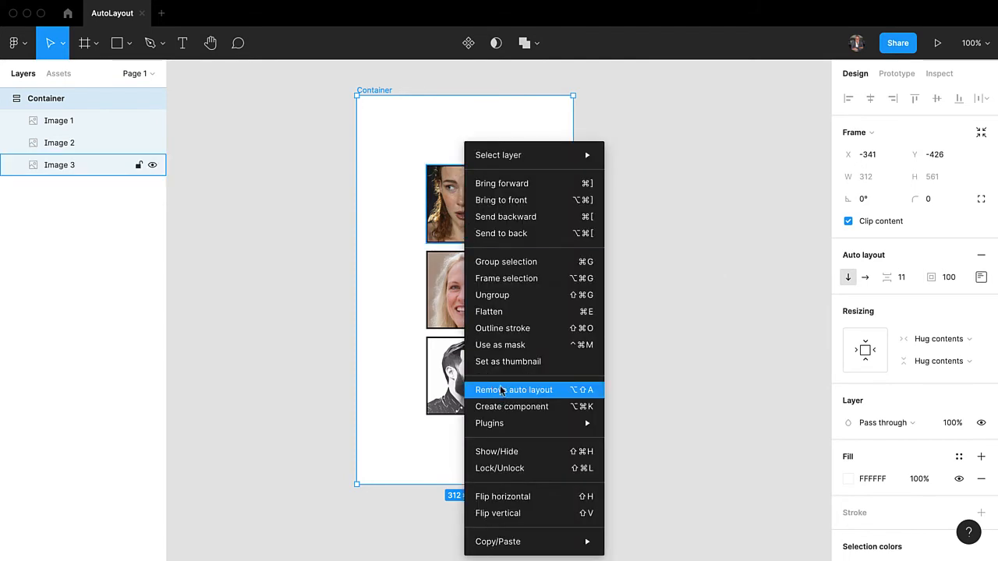
click(240, 238)
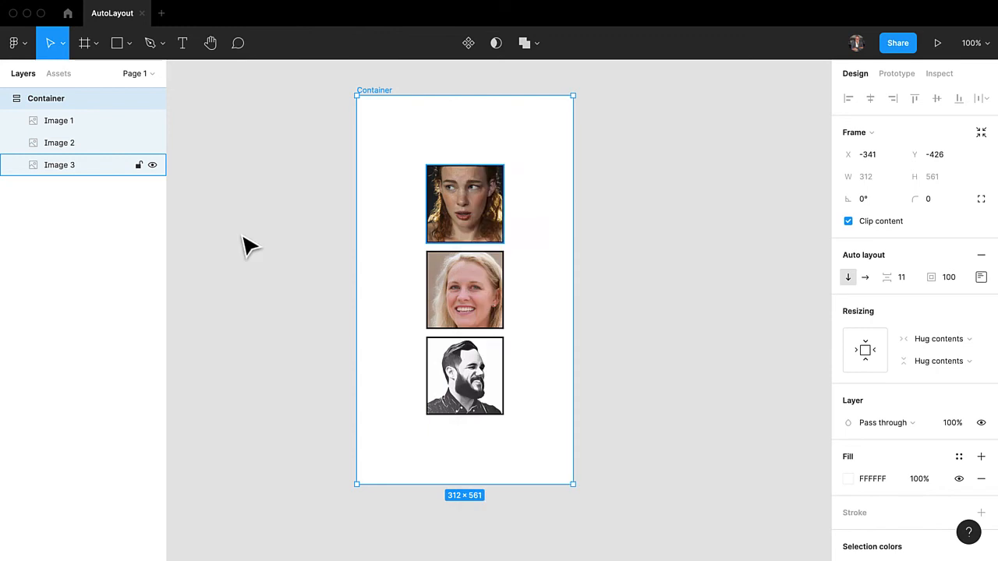
click(452, 211)
right_click(452, 205)
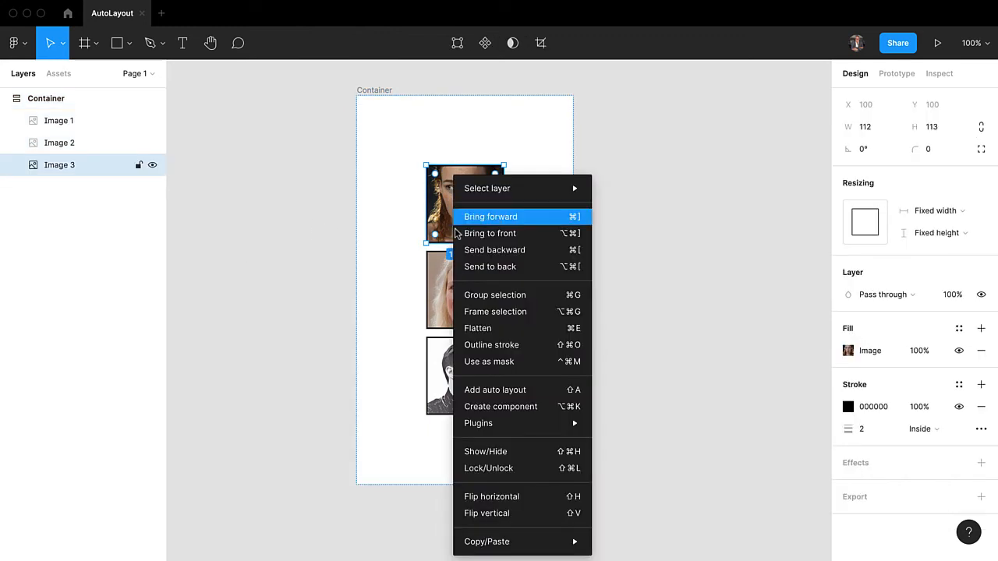
click(278, 238)
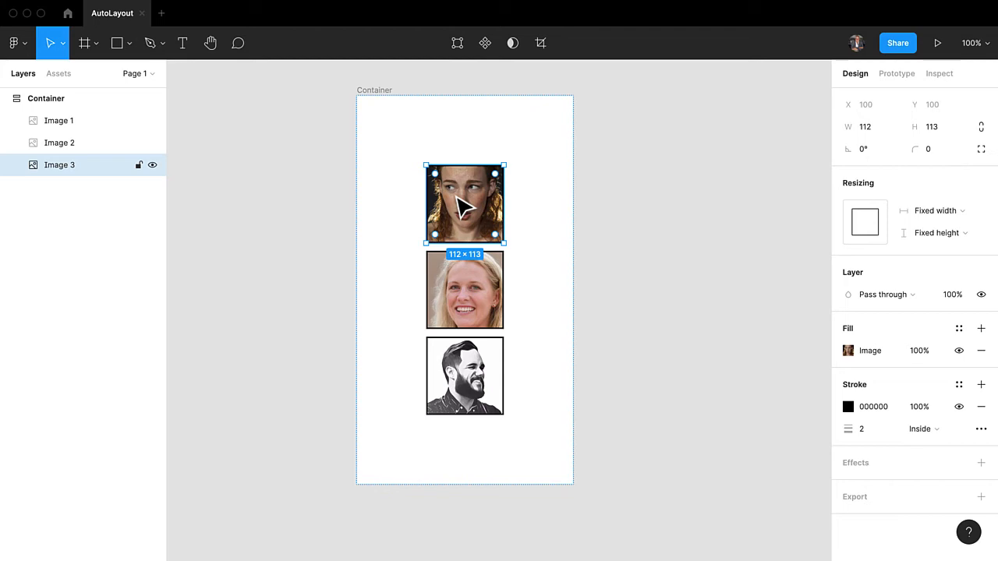
click(626, 117)
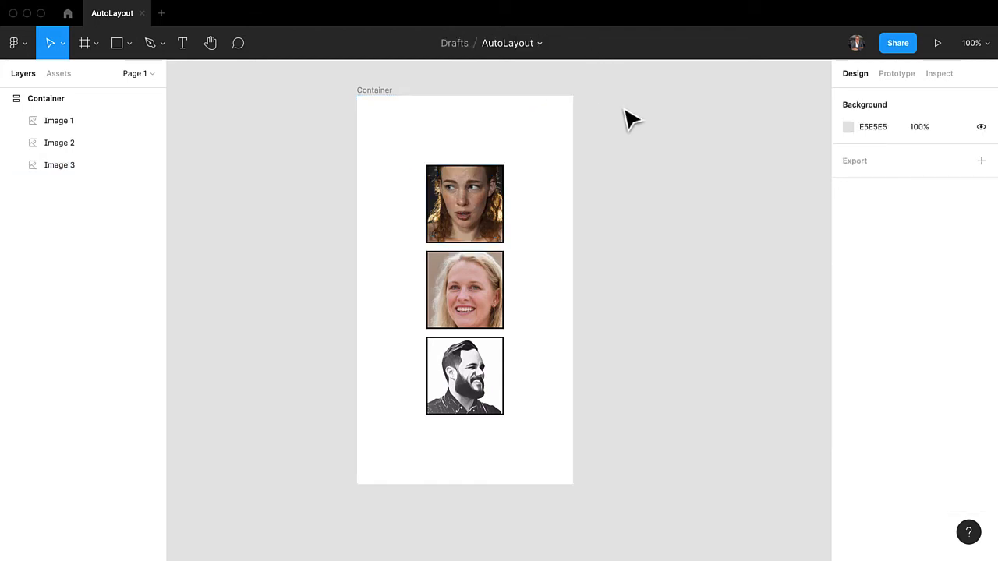
click(17, 105)
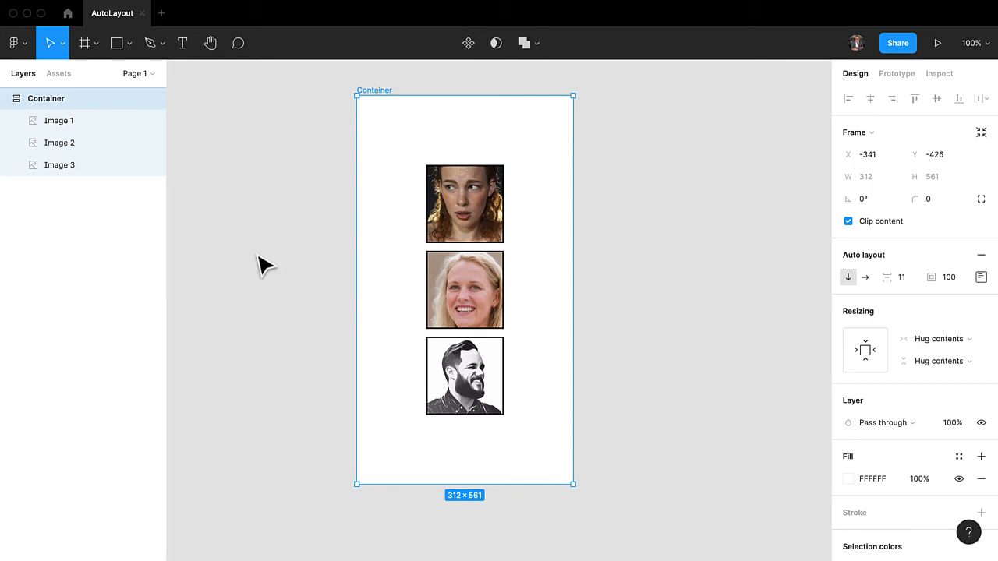
Try to move Image 3 out of its place within the Container's vertical auto layout.
click(484, 227)
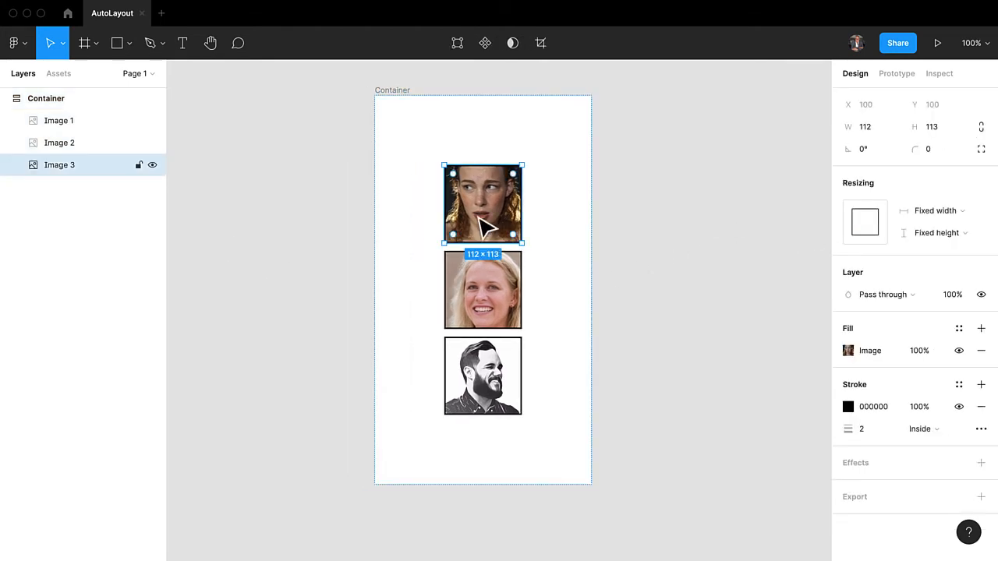
drag(483, 227, 420, 226)
drag(493, 207, 505, 170)
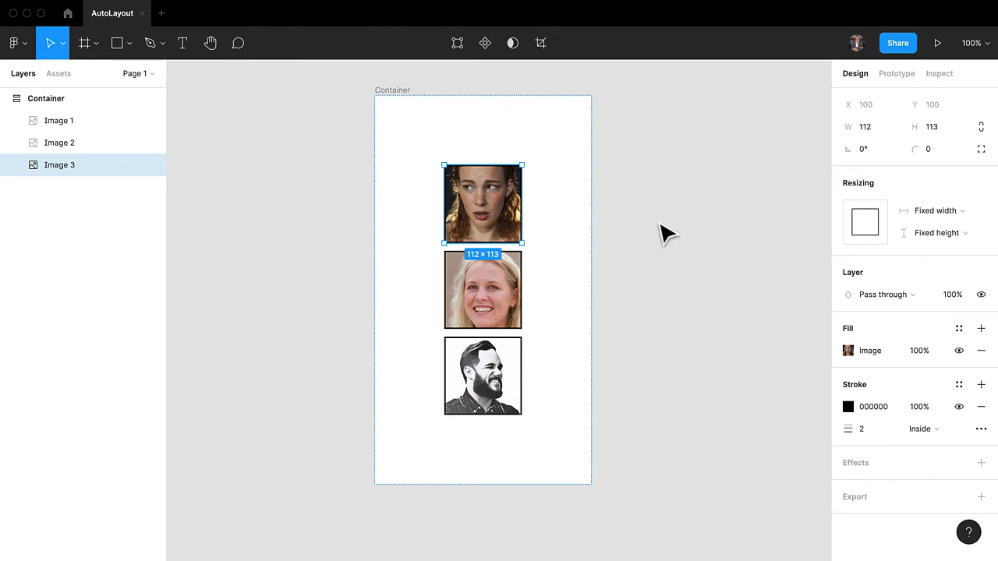
Switch the Container's auto layout to horizontal direction and set the spacing between items to 23.
click(407, 91)
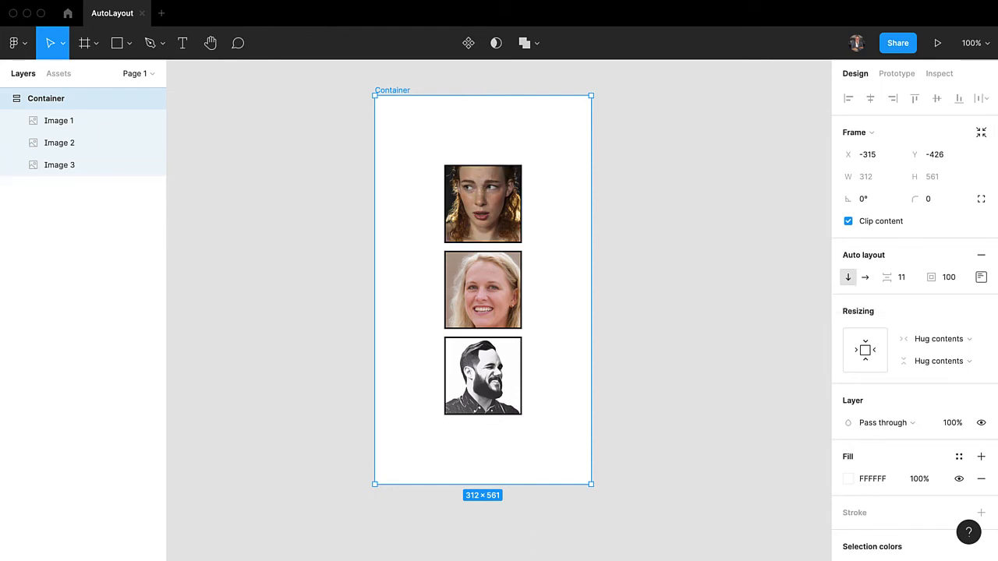
click(865, 279)
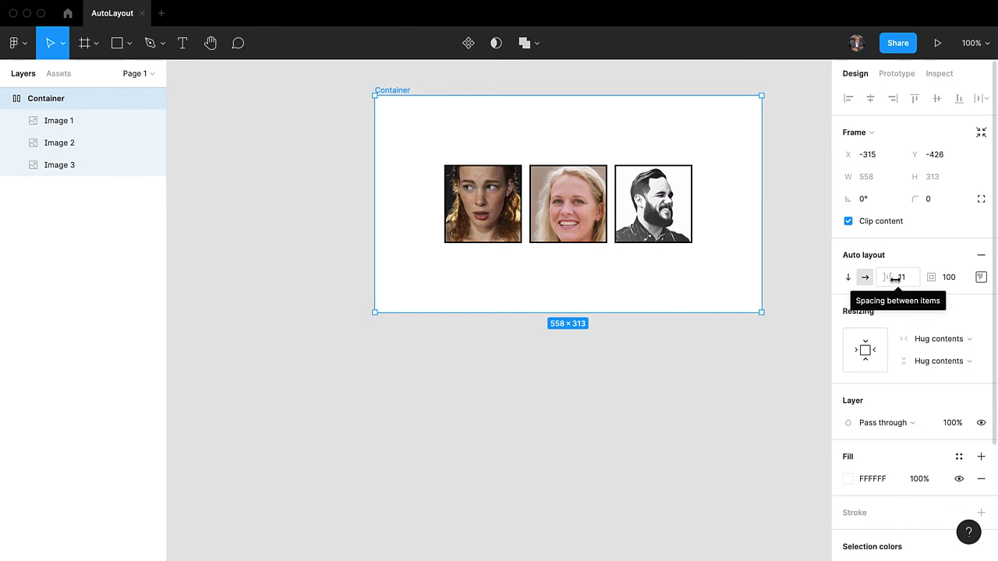
click(892, 278)
mouse_move(894, 279)
mouse_down()
mouse_move(949, 277)
mouse_move(897, 277)
mouse_move(925, 277)
mouse_move(909, 276)
mouse_up()
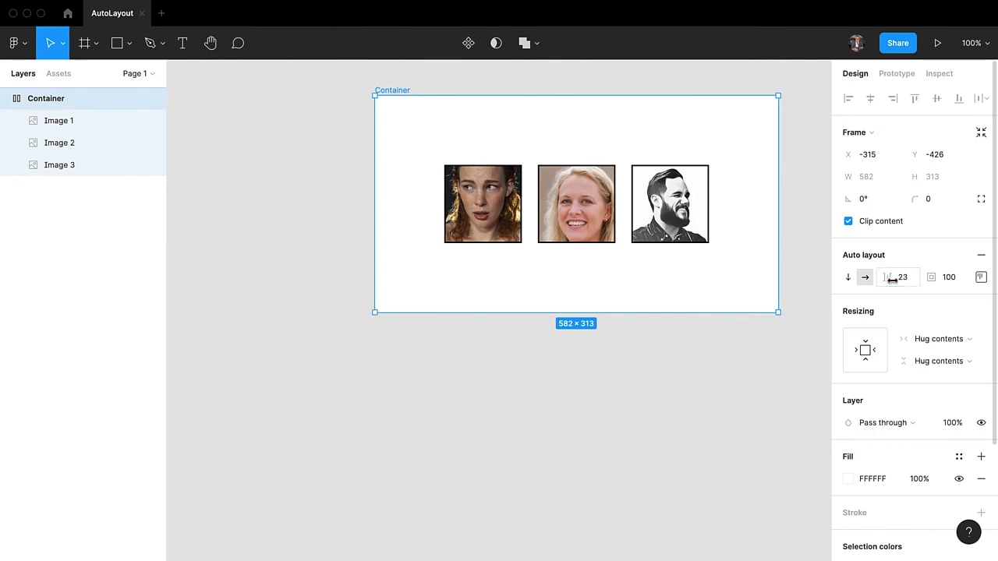
click(902, 279)
click(911, 254)
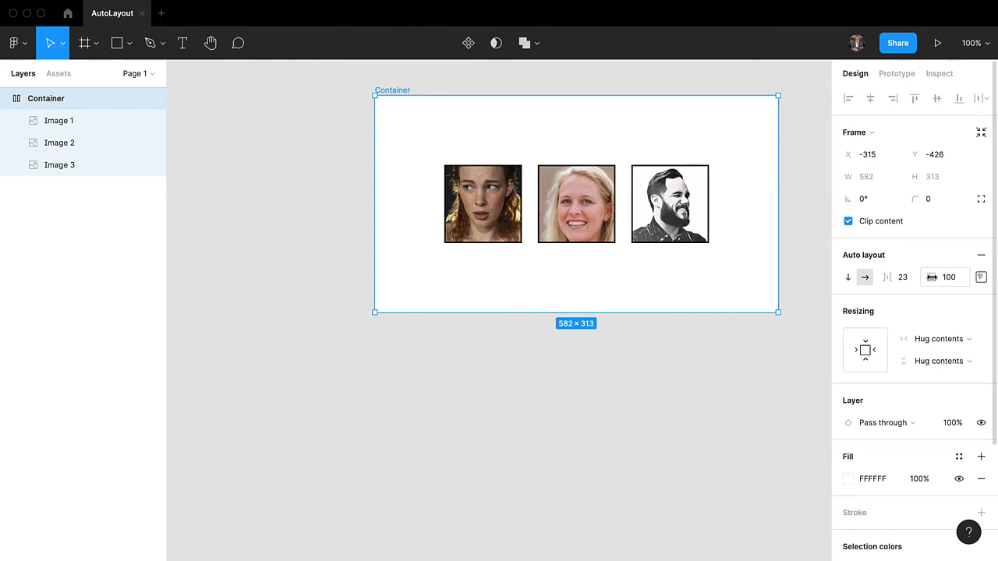
Set the Container's padding around its items to 101.
drag(932, 278, 952, 277)
drag(970, 278, 934, 277)
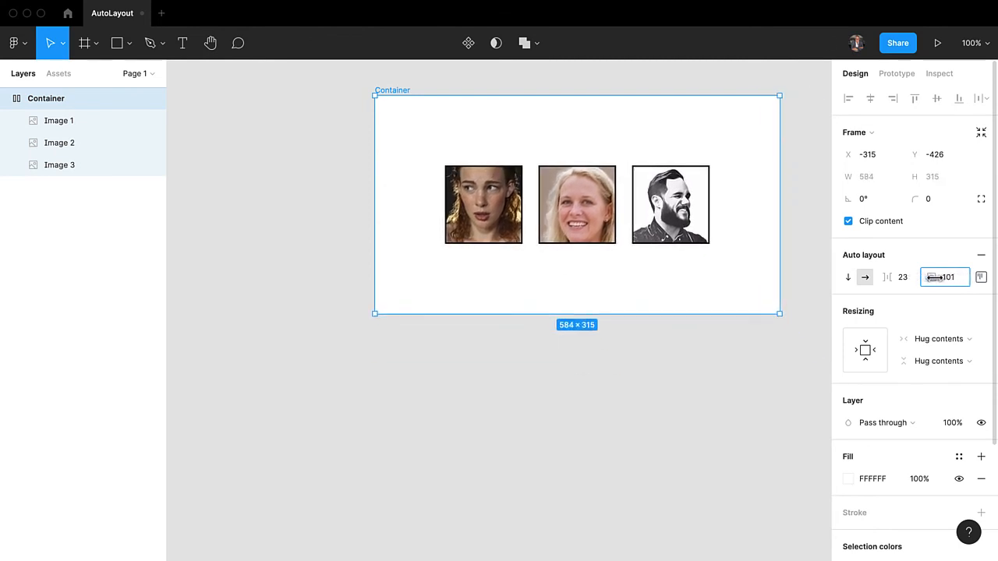
Set the Container's top padding to 10 and its bottom padding to 25.
click(980, 278)
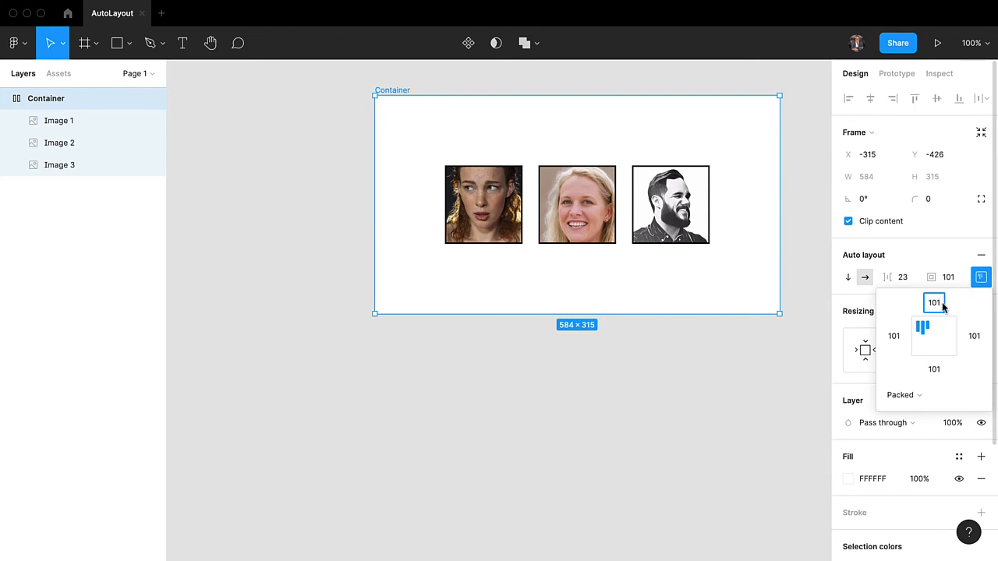
text(10)
key(Return)
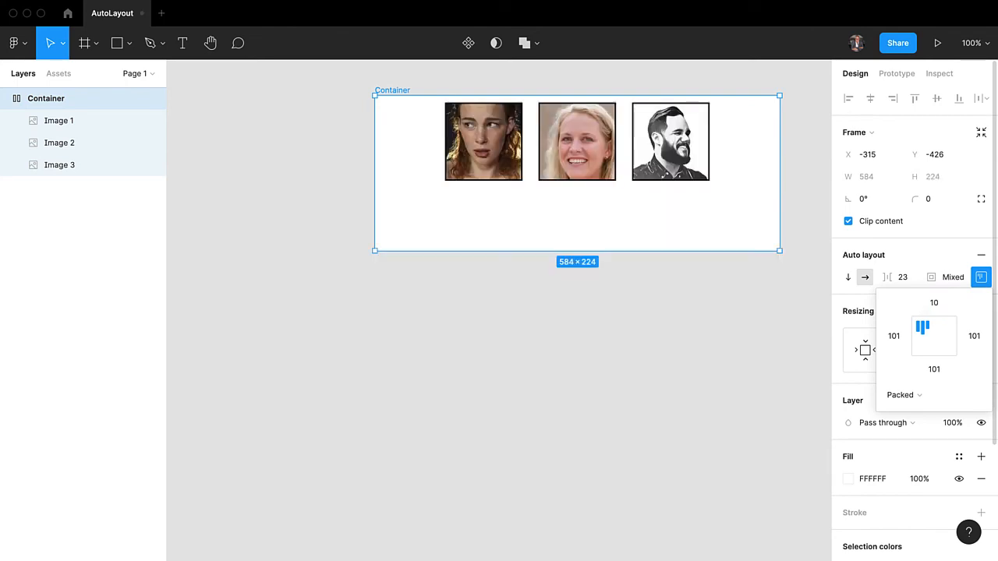
click(933, 370)
text(25)
key(Return)
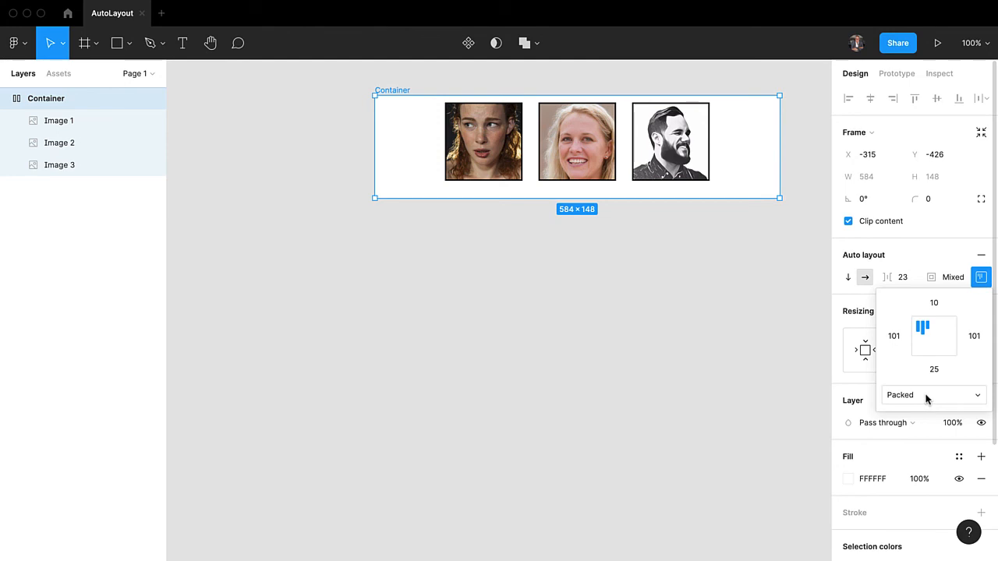
Try the bottom center and right center alignments for the Container's images.
click(941, 350)
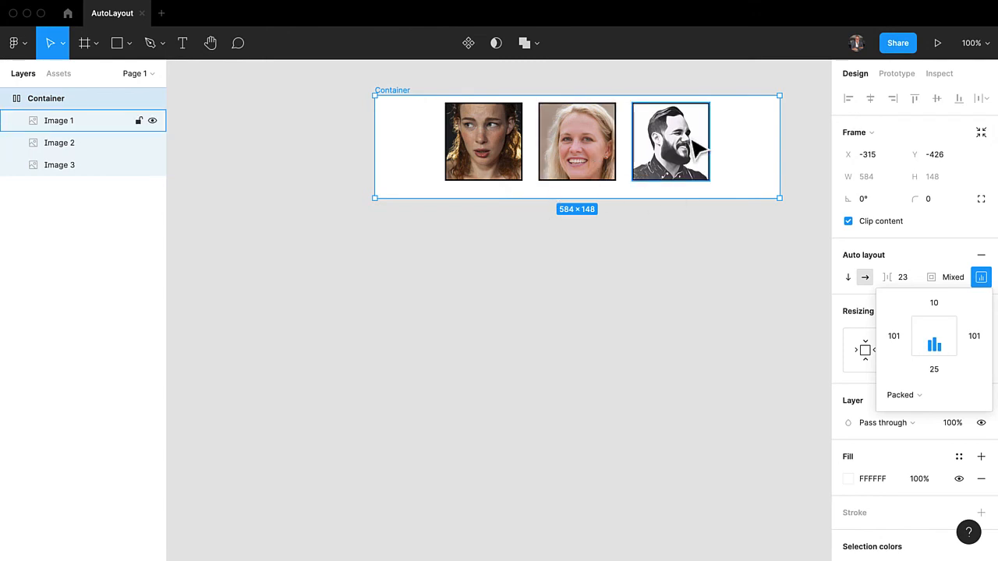
click(948, 336)
click(972, 336)
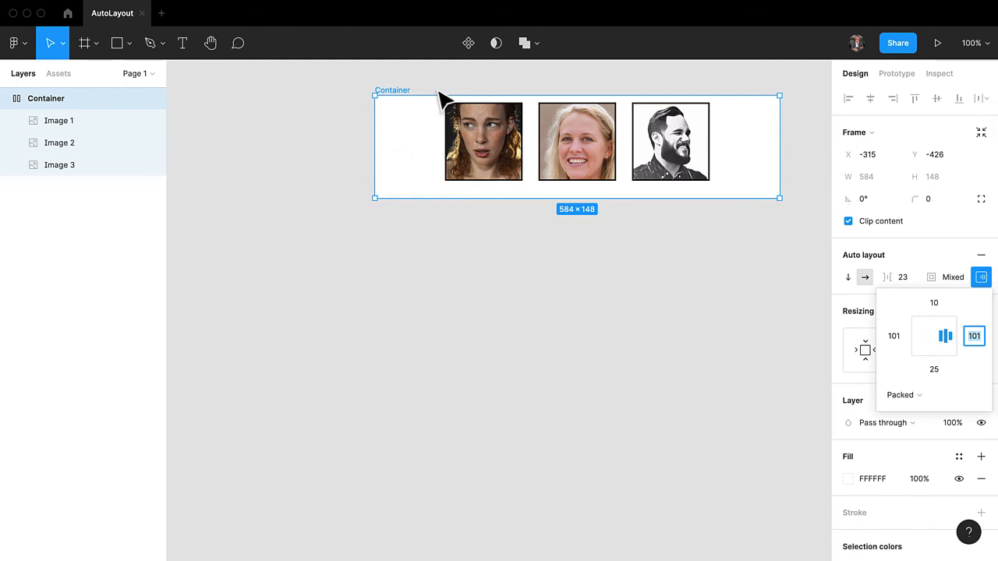
Enlarge the Container's height to about 434 and align its images to bottom center.
click(404, 91)
drag(633, 197, 636, 397)
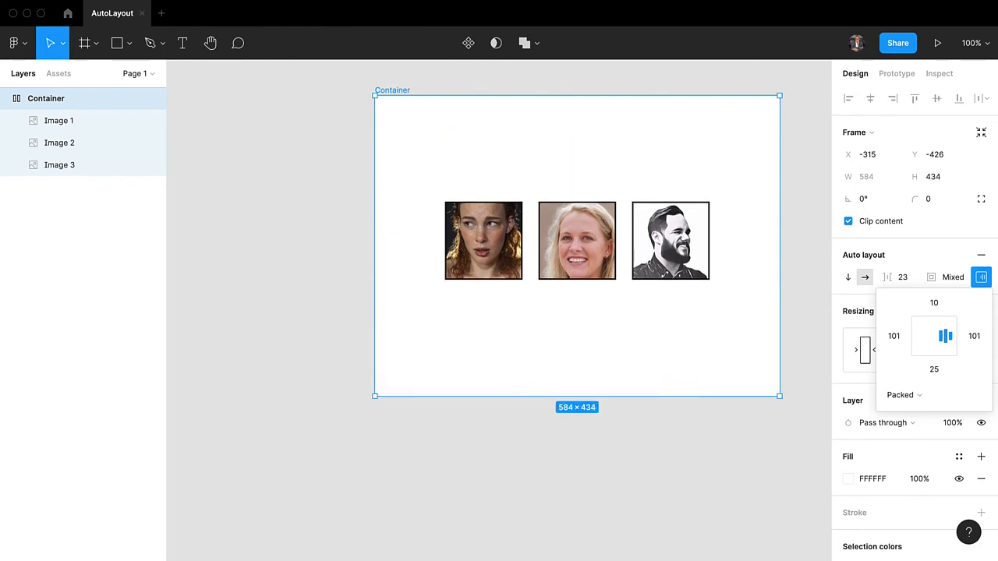
click(929, 354)
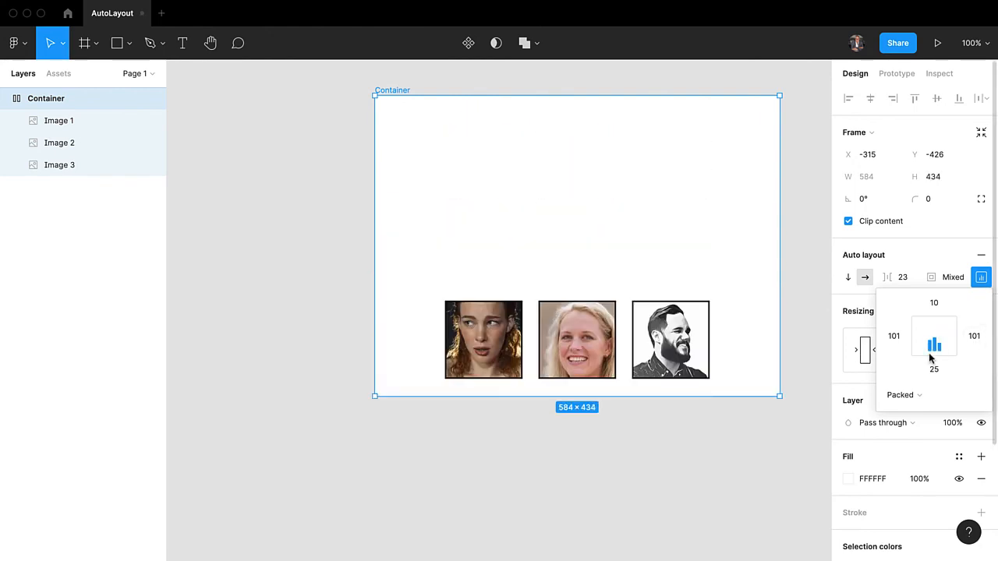
Distribute the Container's images with Space between and align them to the vertical middle.
click(906, 396)
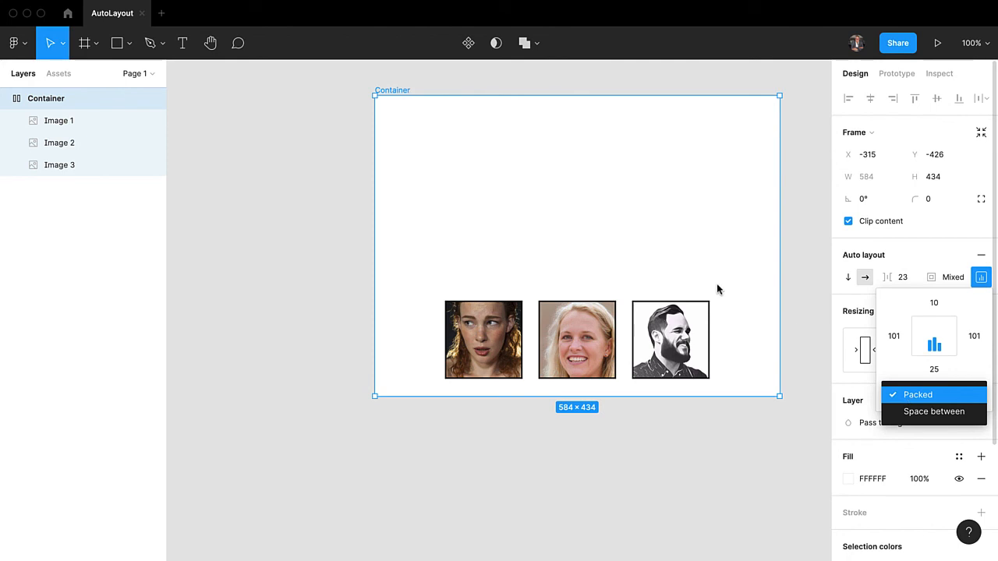
click(930, 410)
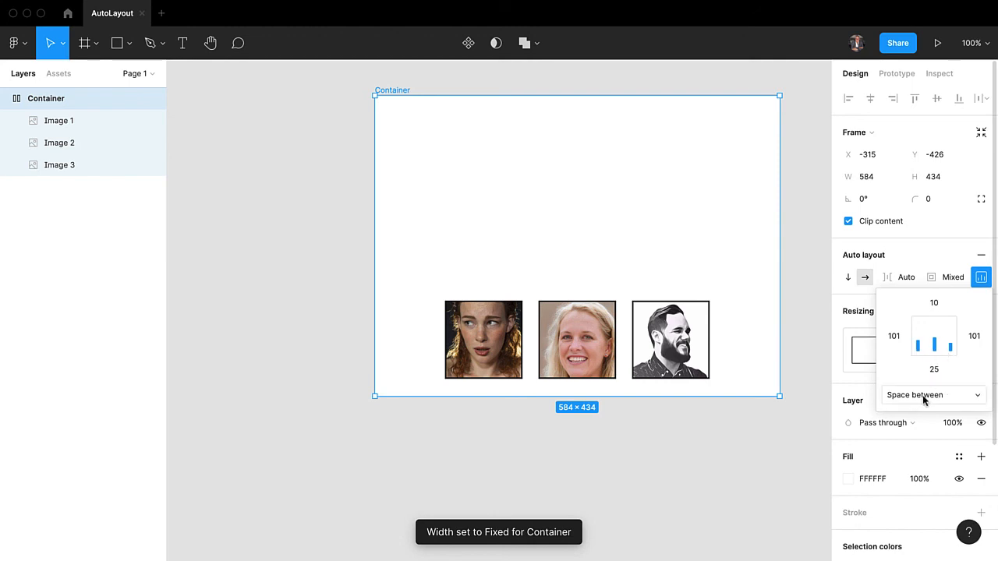
click(935, 335)
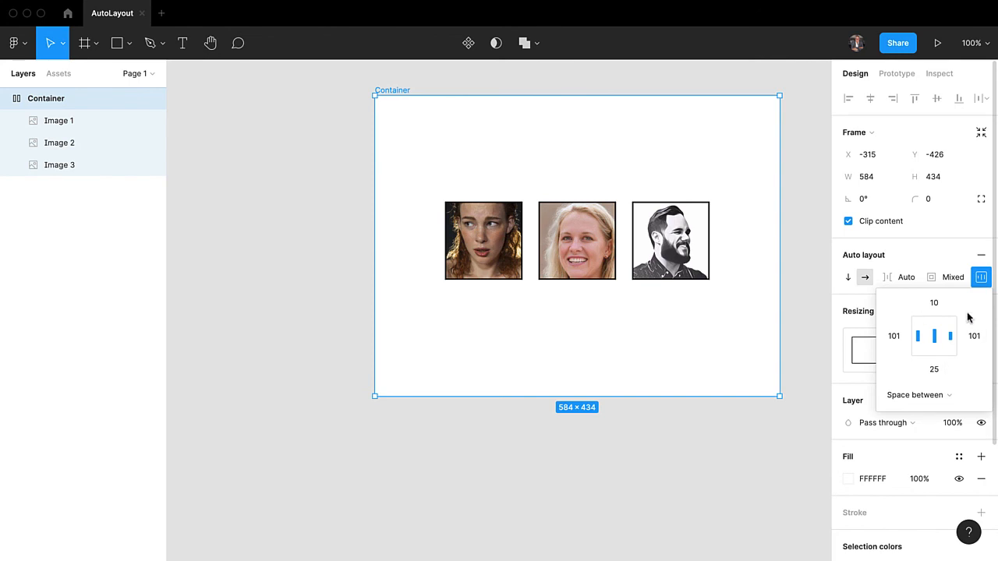
click(859, 301)
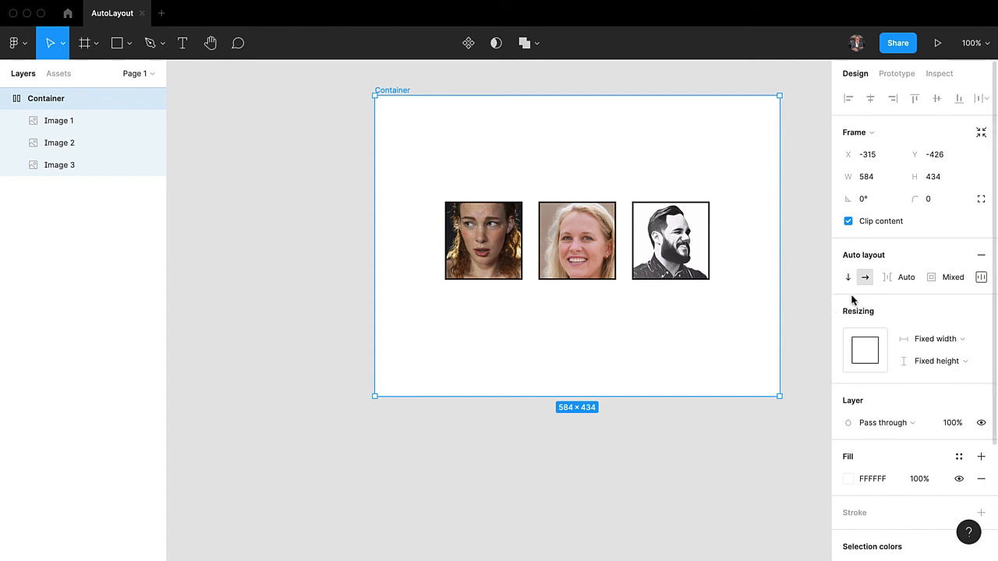
Set both the width and height resizing of the Container to Hug contents.
click(940, 340)
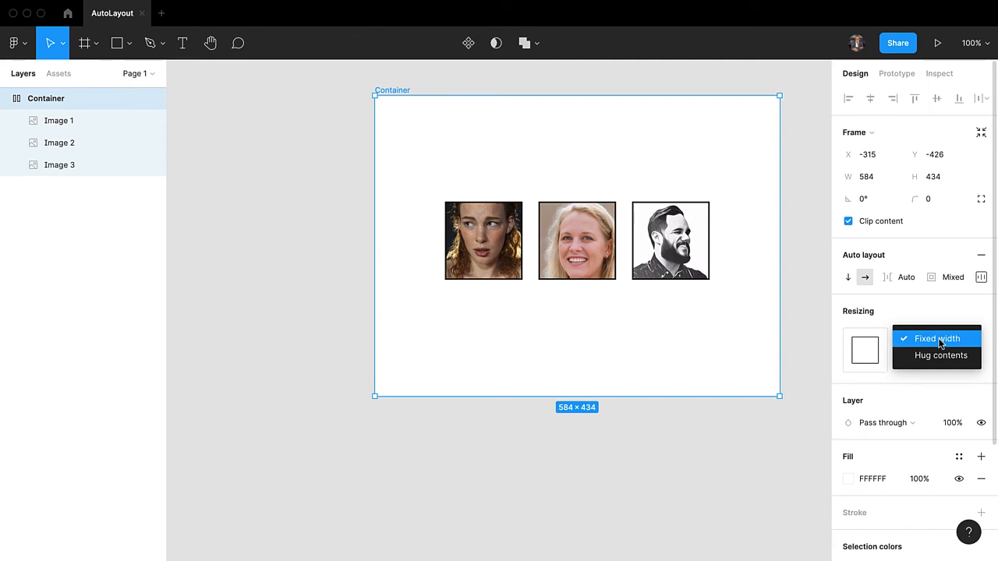
click(935, 309)
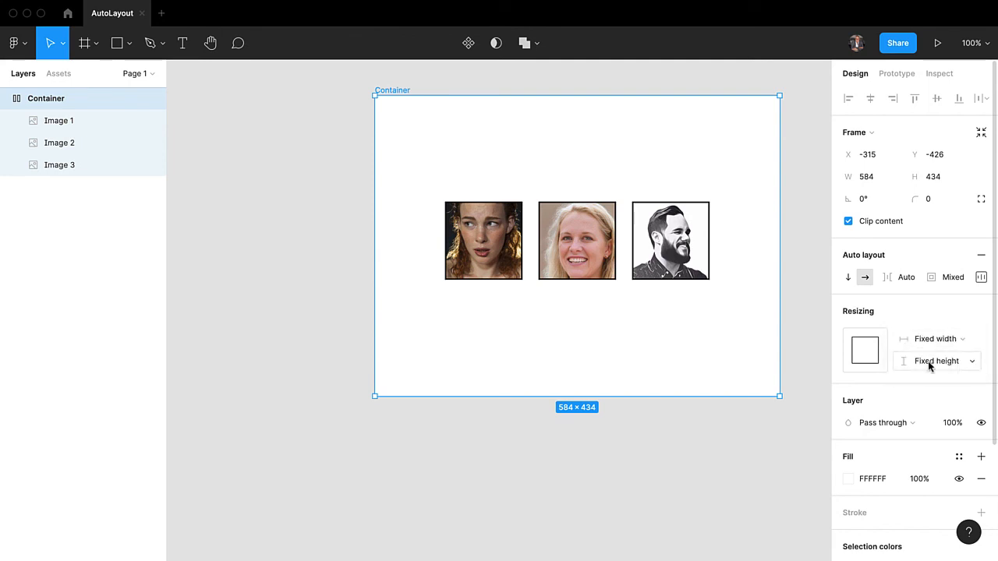
click(931, 340)
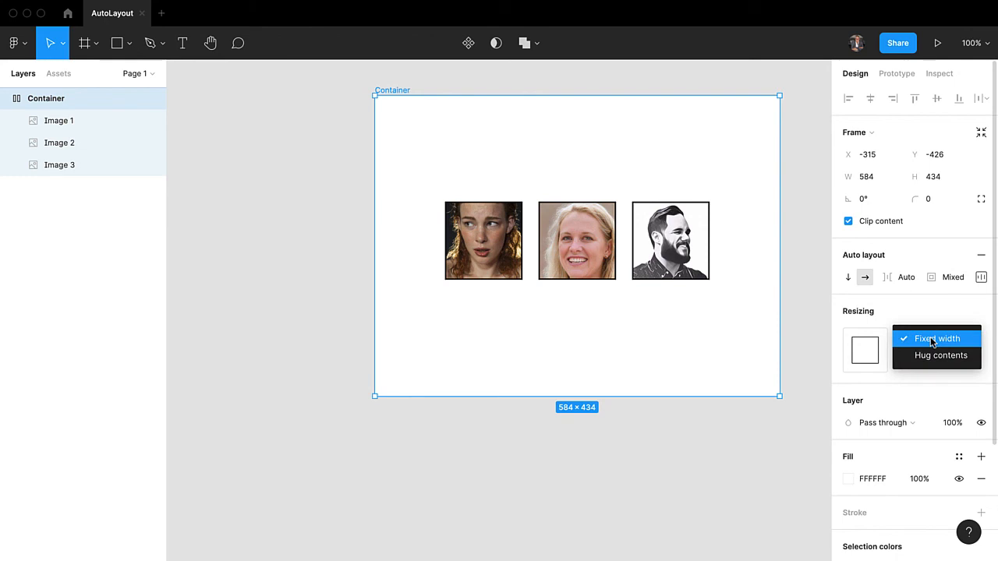
click(931, 309)
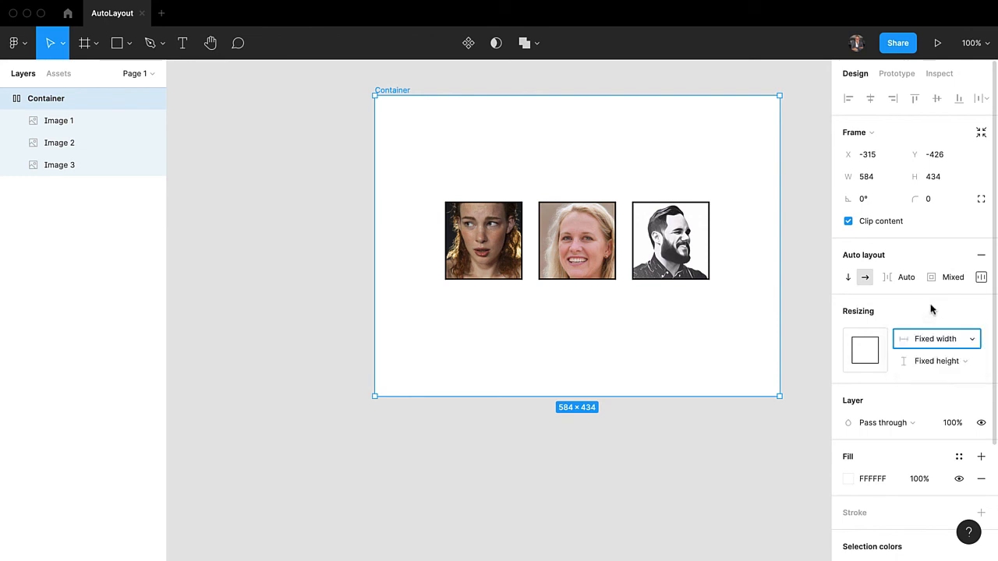
click(938, 339)
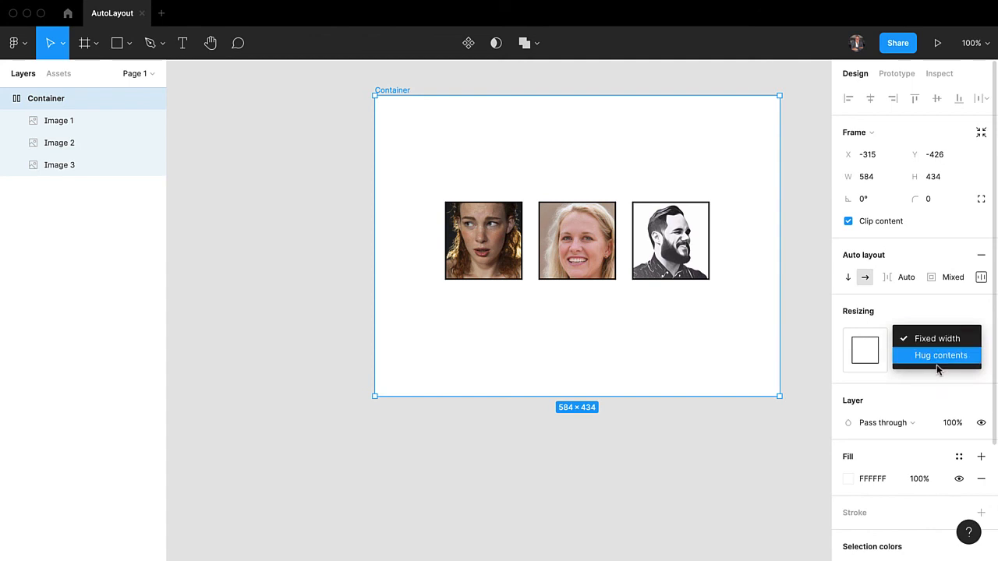
click(934, 355)
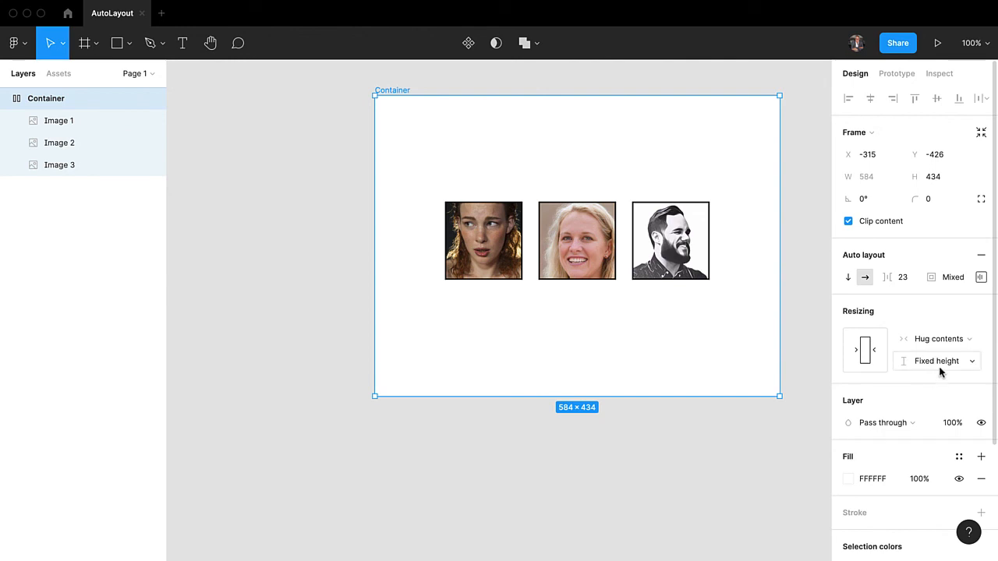
click(940, 362)
click(938, 380)
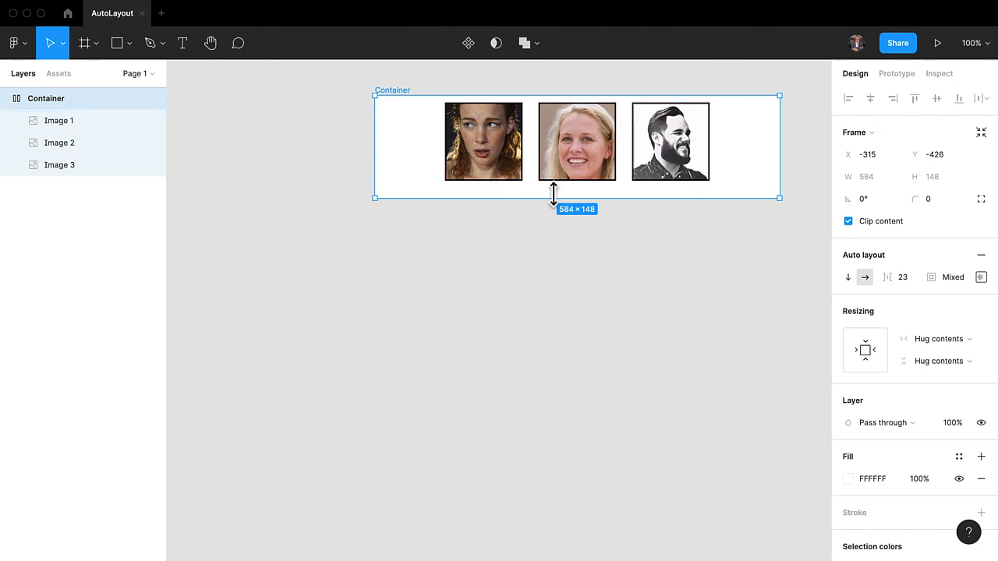
Set the width resizing of Image 2 to Fill container.
click(590, 164)
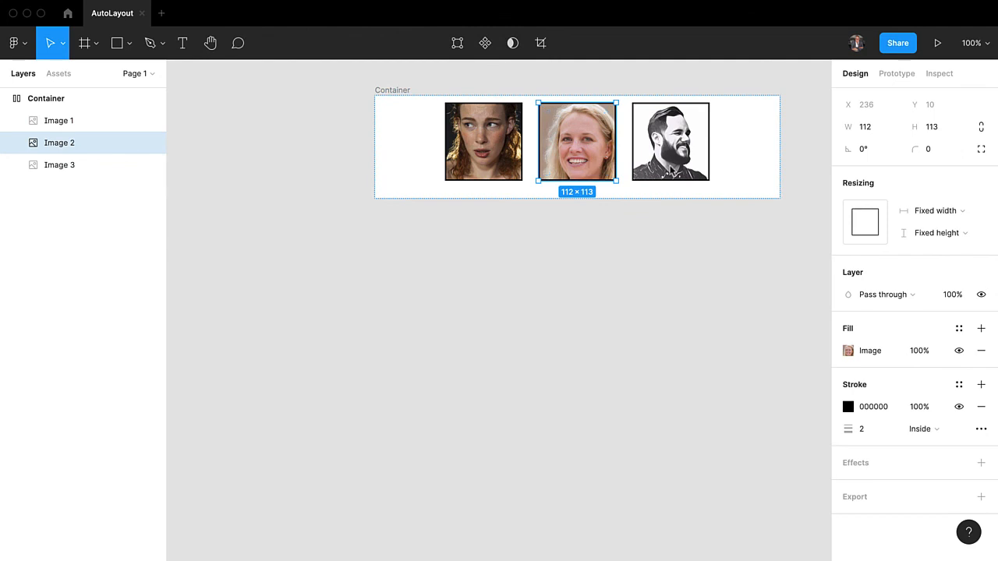
click(941, 212)
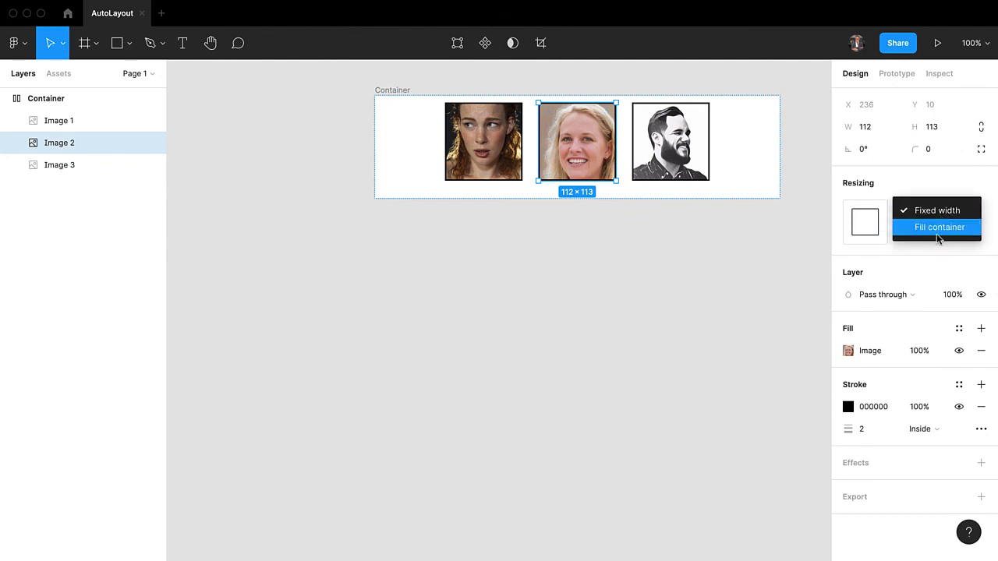
click(939, 229)
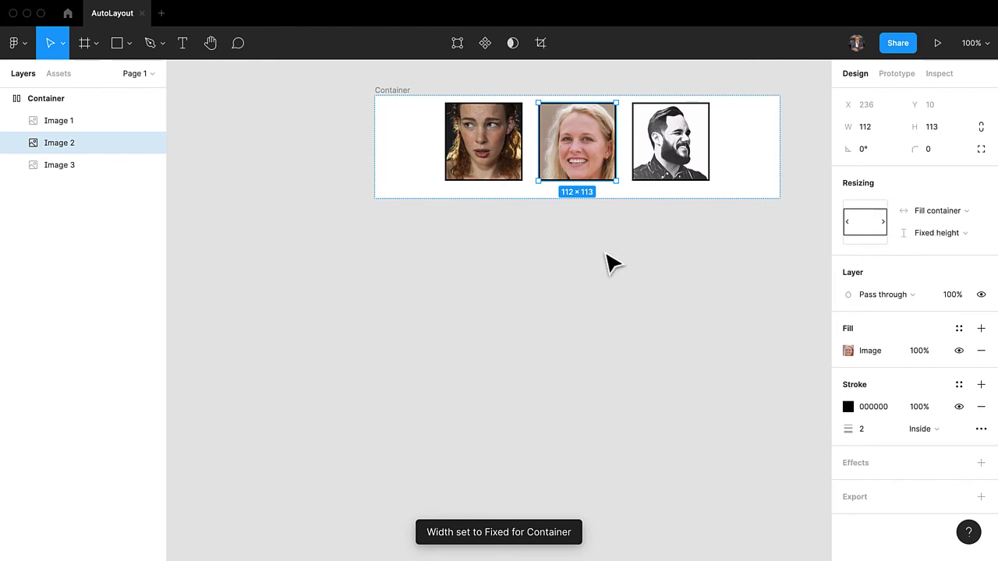
Enlarge the Container's height to about 229 and set the height resizing of Image 2 to Fill container.
click(396, 101)
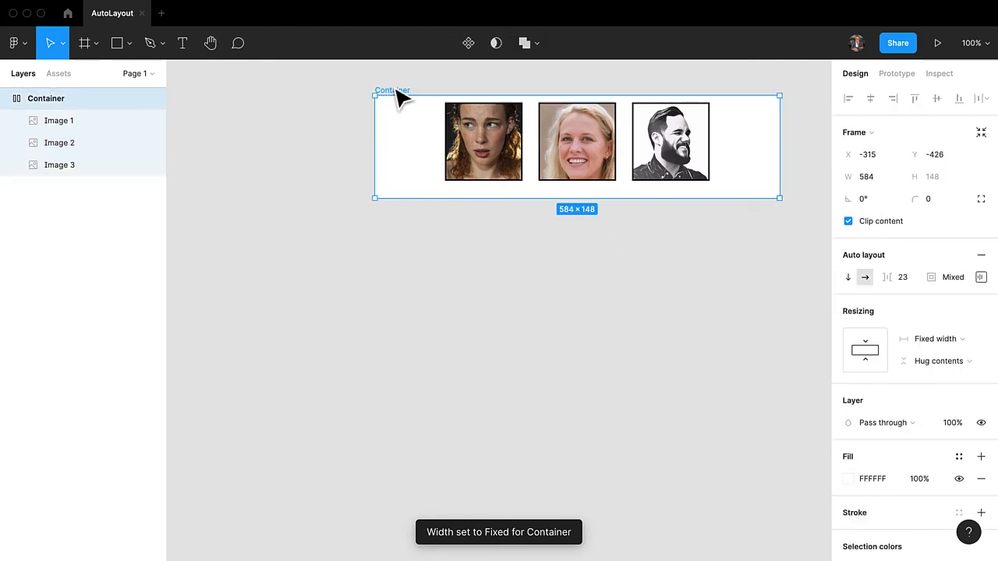
drag(560, 198, 561, 255)
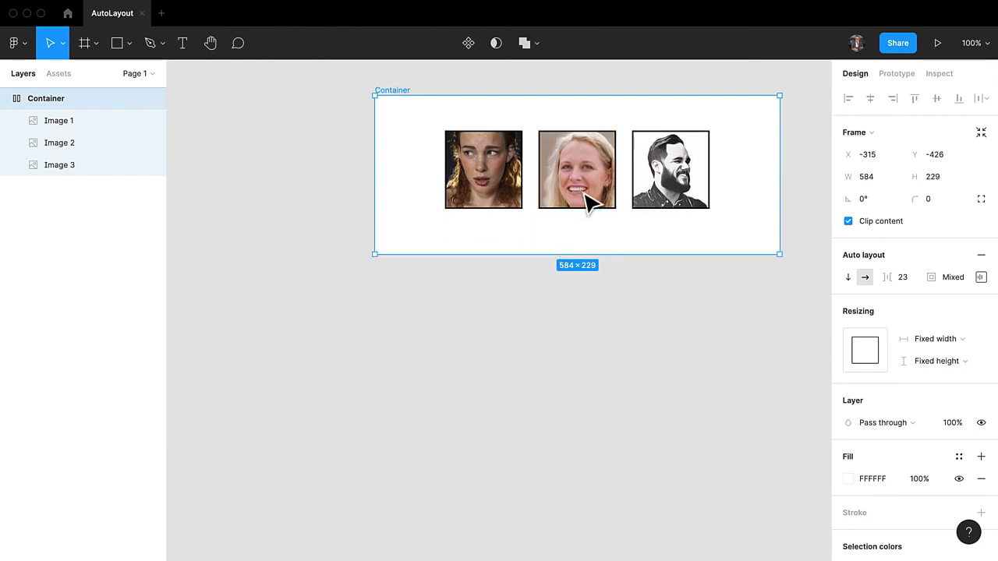
click(592, 191)
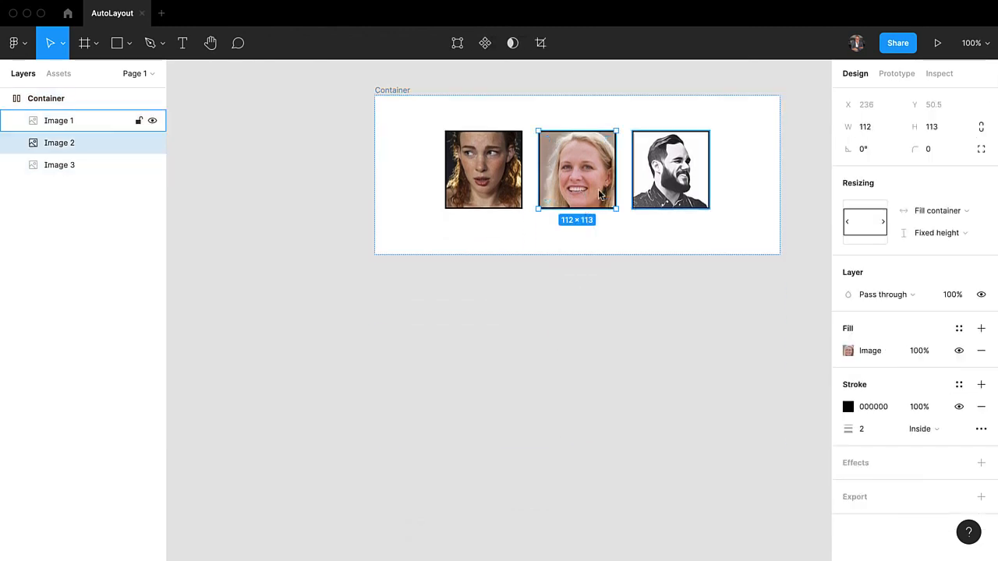
click(937, 231)
click(935, 249)
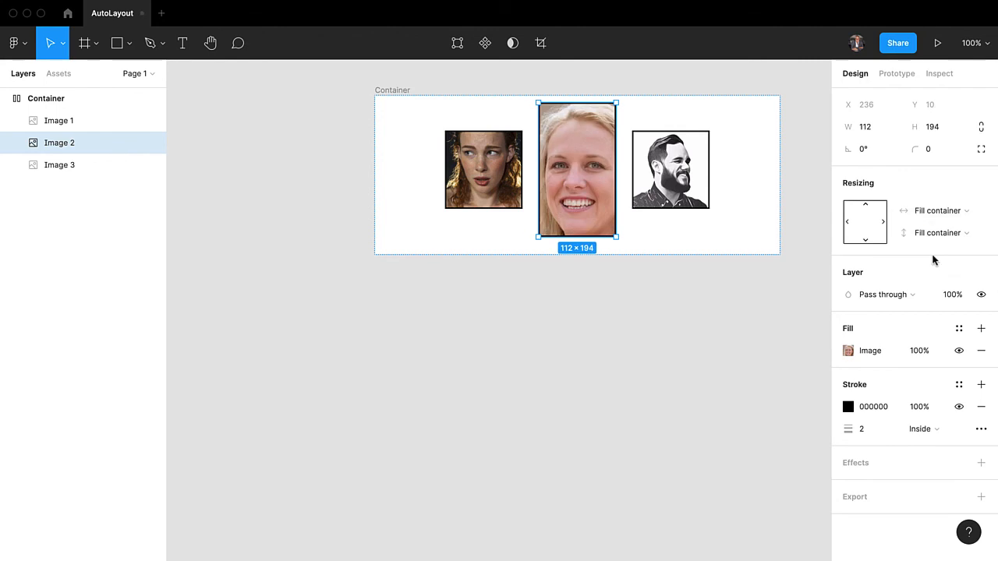
Resize the Container's height to about 231 so that Image 2 stretches along with it.
click(402, 228)
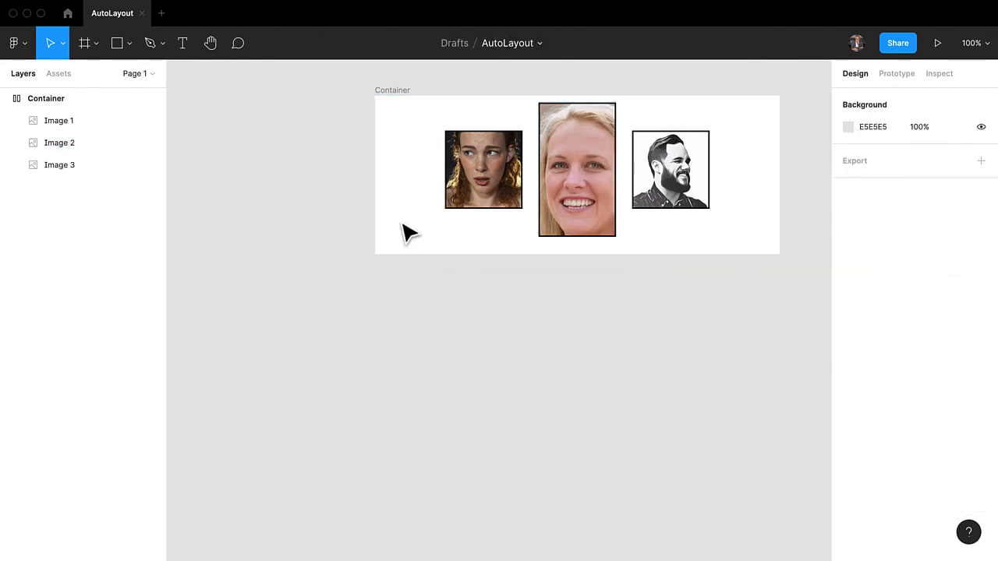
click(393, 90)
mouse_move(514, 250)
mouse_down()
mouse_move(513, 472)
mouse_move(512, 232)
mouse_move(510, 506)
mouse_move(509, 203)
mouse_move(497, 443)
mouse_move(513, 257)
mouse_up()
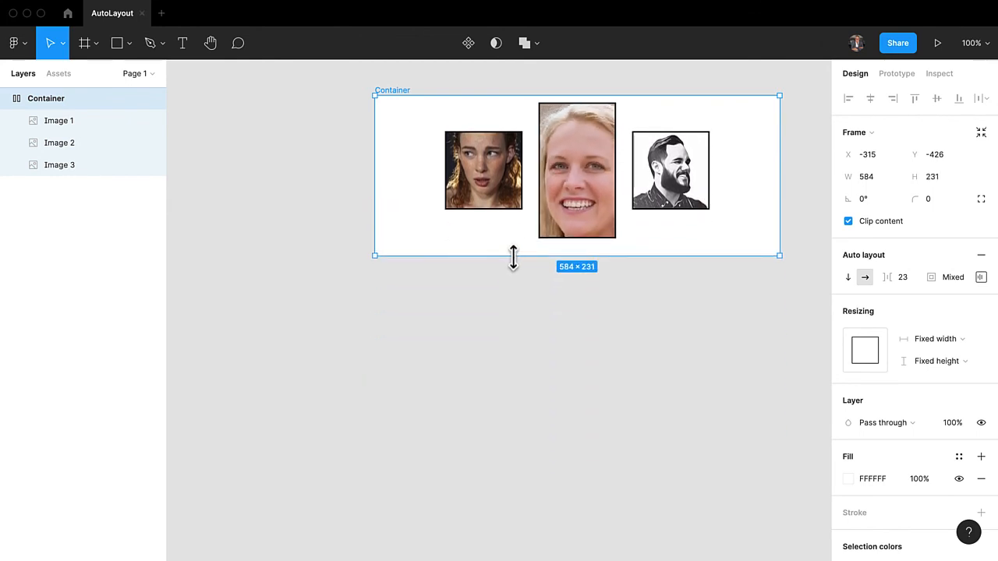